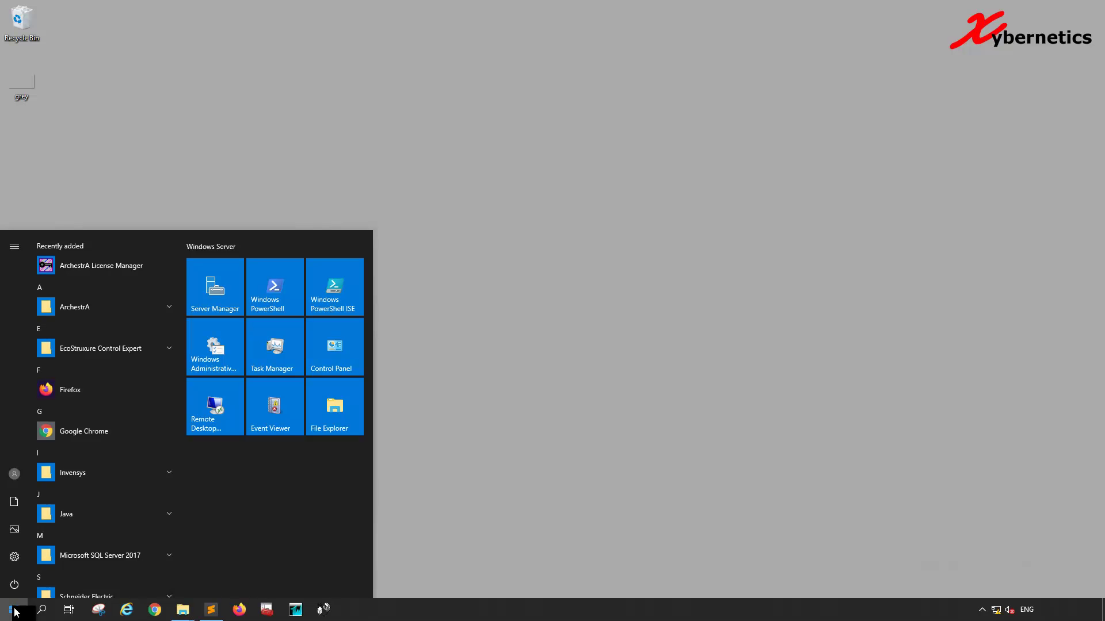
# Search the Start menu for 'system' to find System Management Console
pyautogui.write('system')
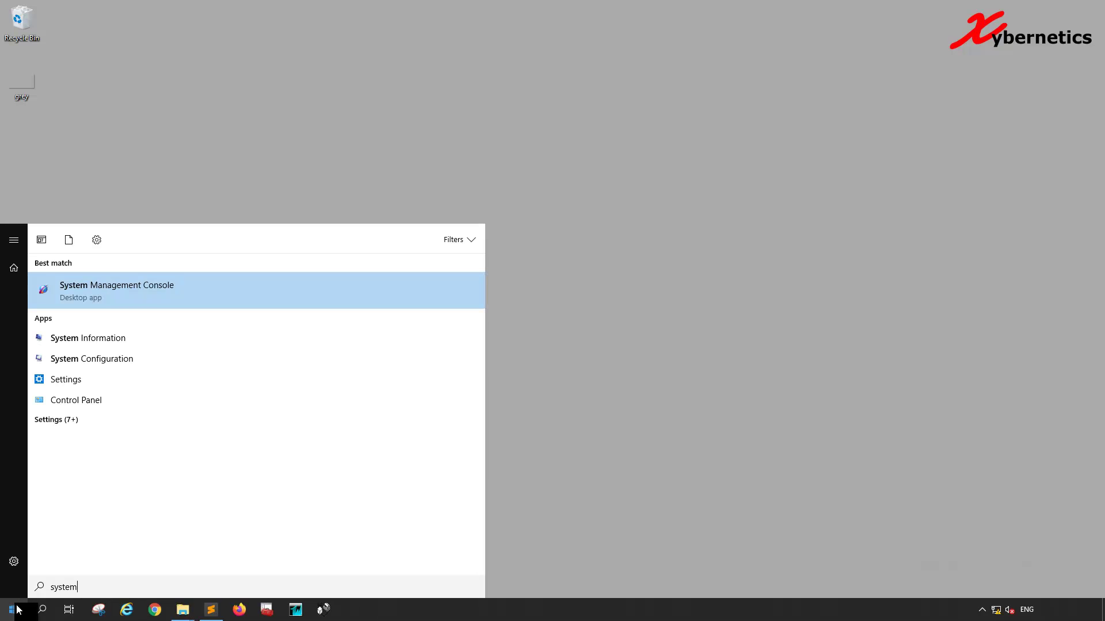
# Launch System Management Console and expand DAServer Manager > Default Group > Local > ArchestrA.DASMBTCP
pyautogui.click(161, 293)
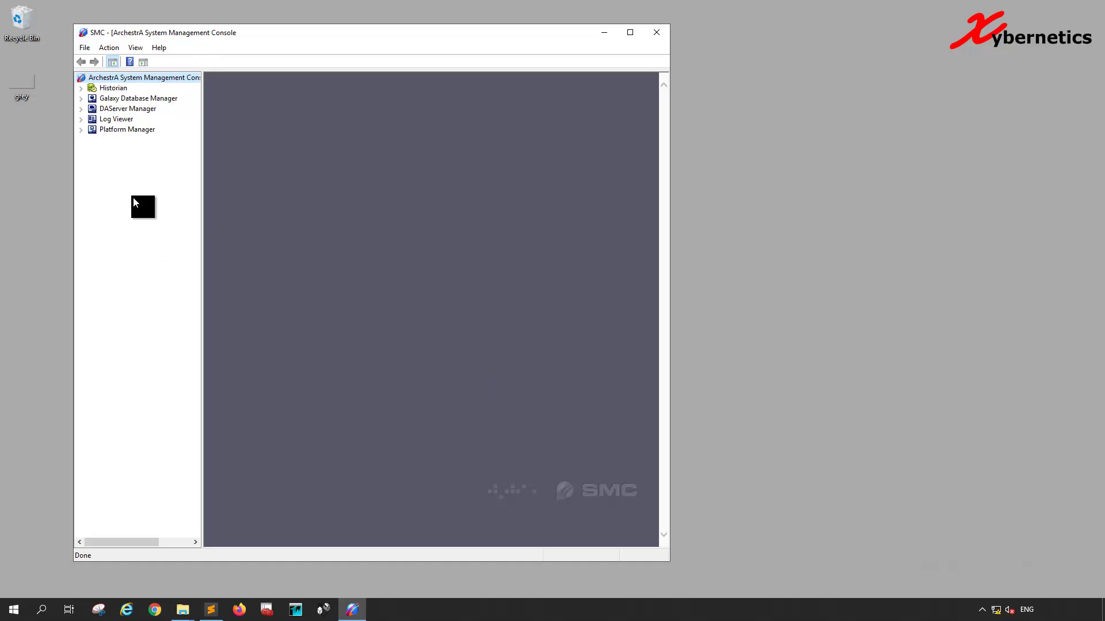
pyautogui.click(81, 109)
pyautogui.click(92, 119)
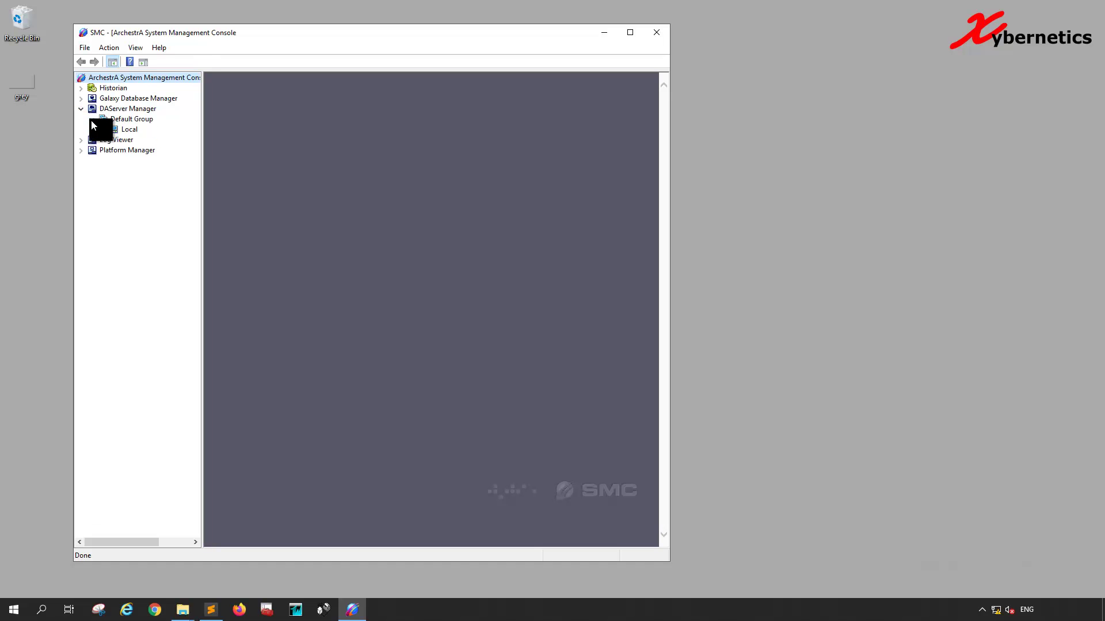
pyautogui.click(103, 129)
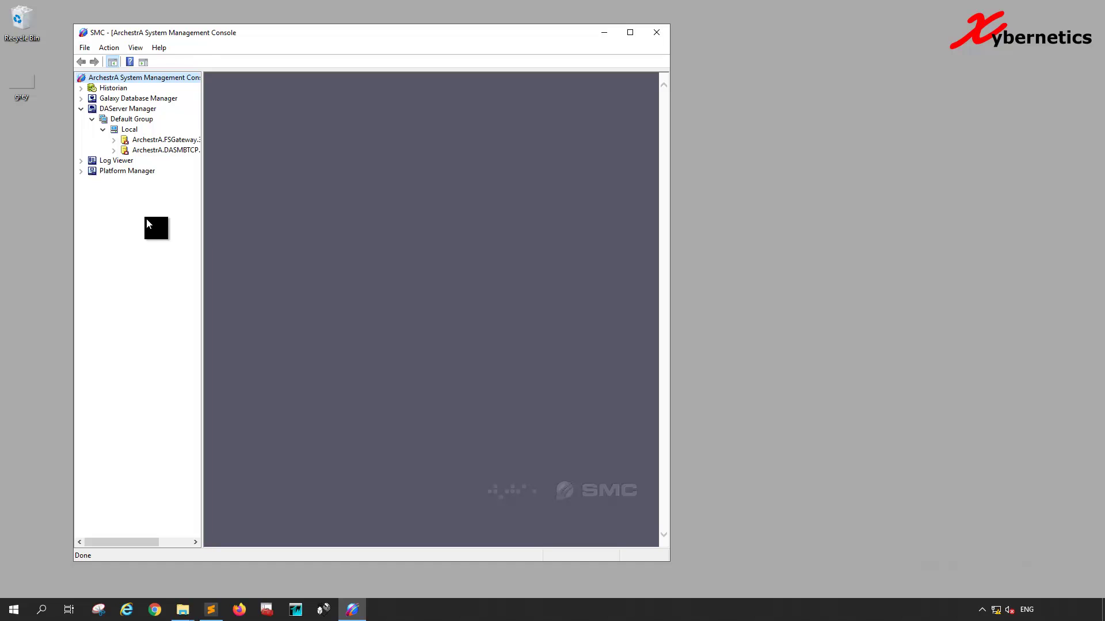
pyautogui.click(114, 152)
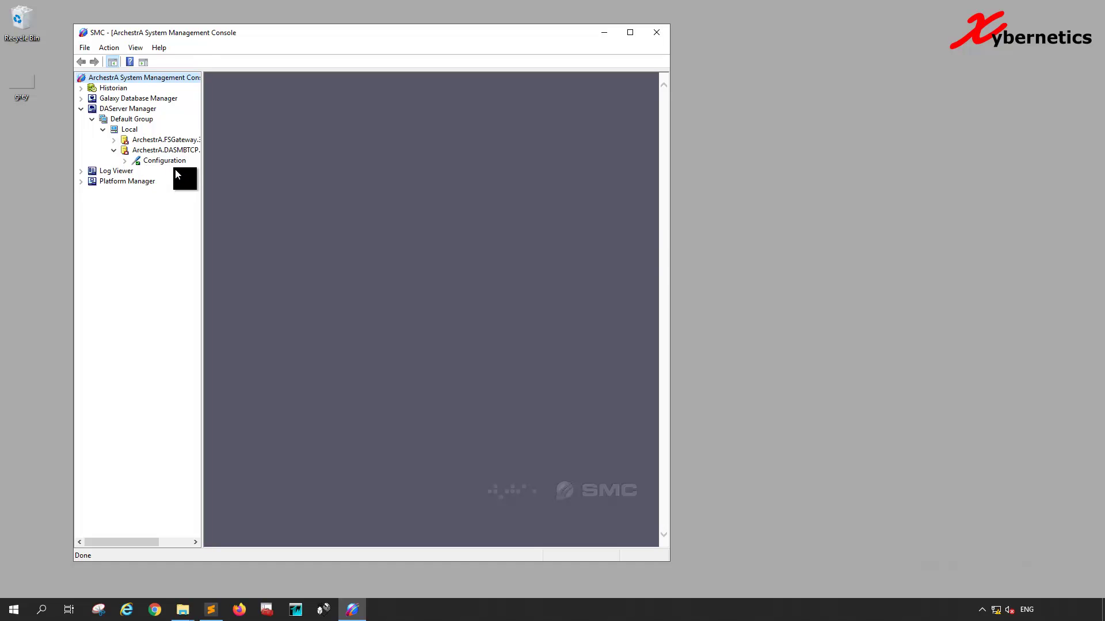
# Archive the DASMBTCP Configuration as a configuration set named 202002_TestDemoYouTube
pyautogui.click(175, 161)
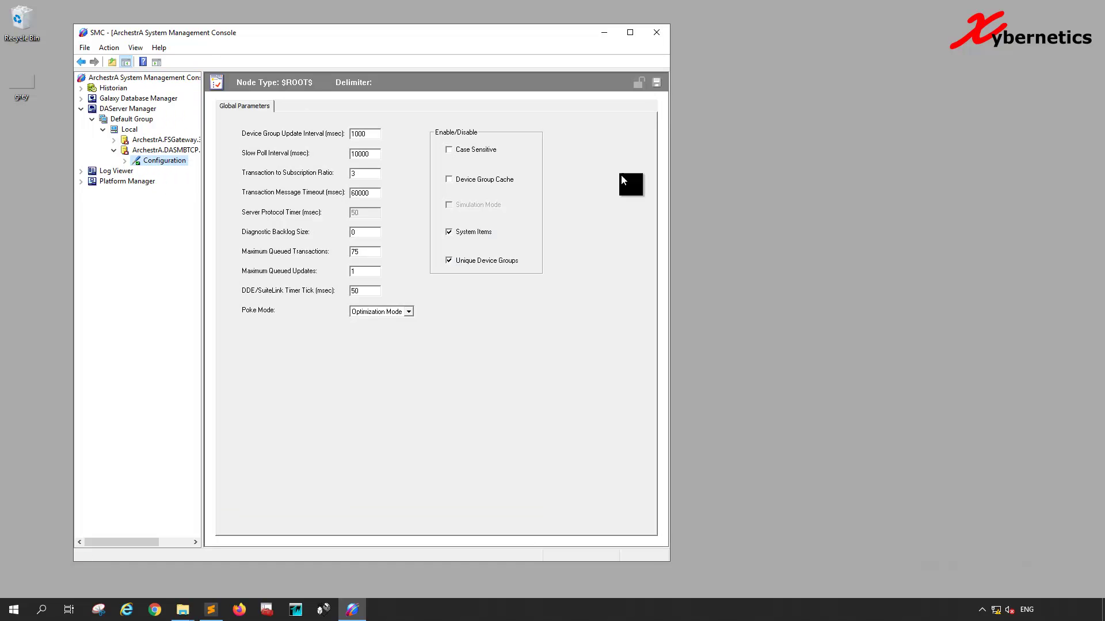
pyautogui.rightClick(179, 167)
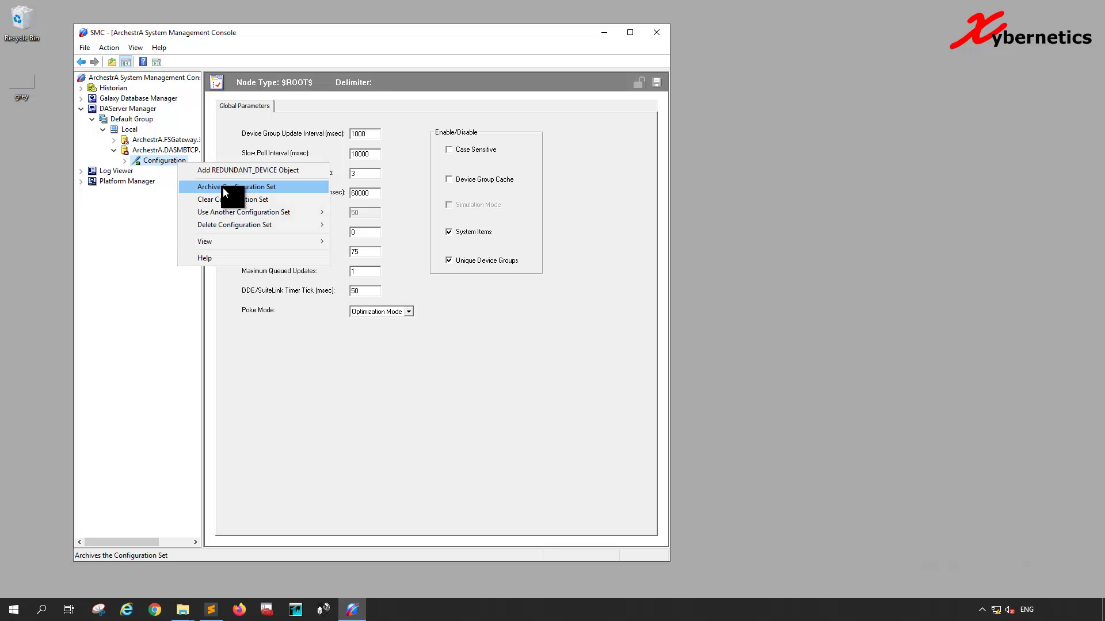
pyautogui.click(288, 194)
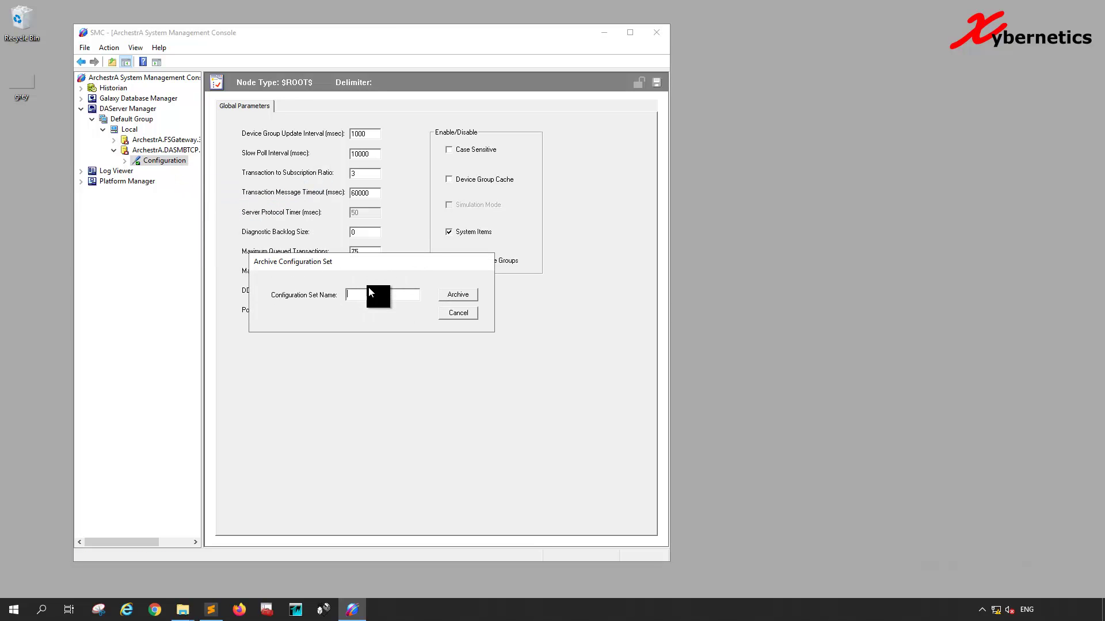
pyautogui.write('2020')
pyautogui.write('02')
pyautogui.write('_TestDemoYouTub')
pyautogui.write('e')
pyautogui.click(455, 296)
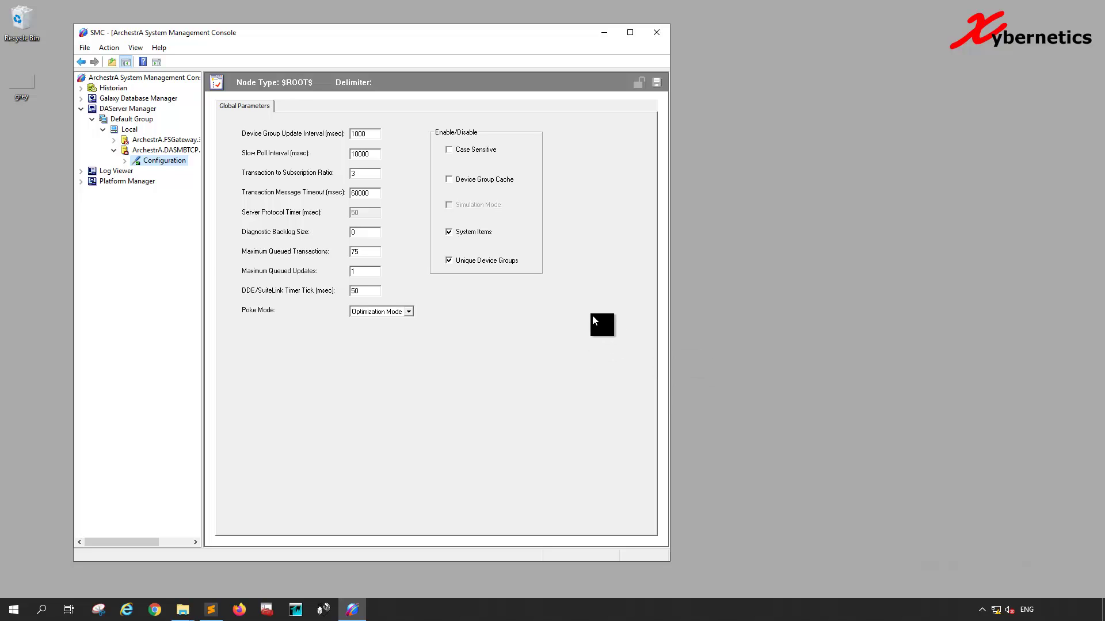
# Open File Explorer beside the console and browse to C:\ProgramData\Wonderware\DAServer\DASMBTCP
pyautogui.press('super+e')
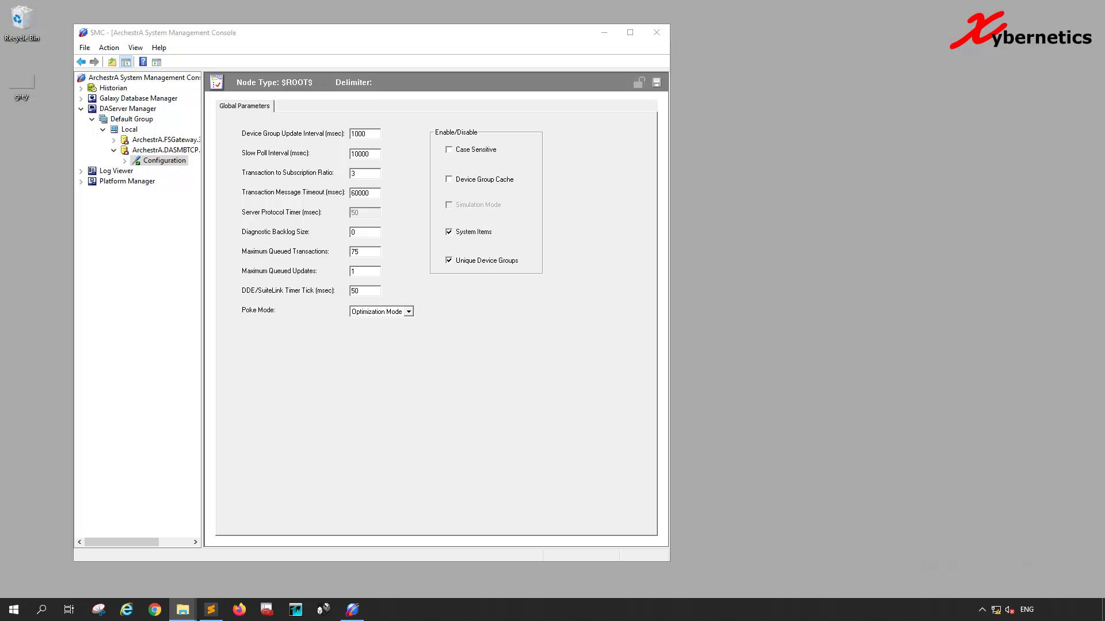
pyautogui.moveTo(855, 164); pyautogui.dragTo(727, 166)
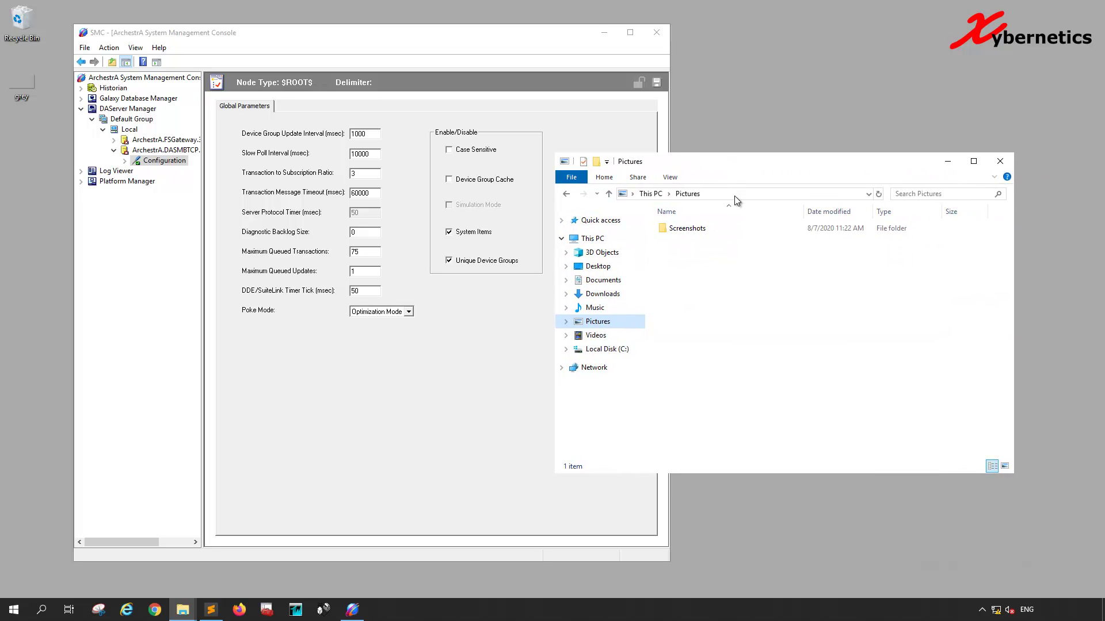
pyautogui.click(734, 195)
pyautogui.write('c:\\')
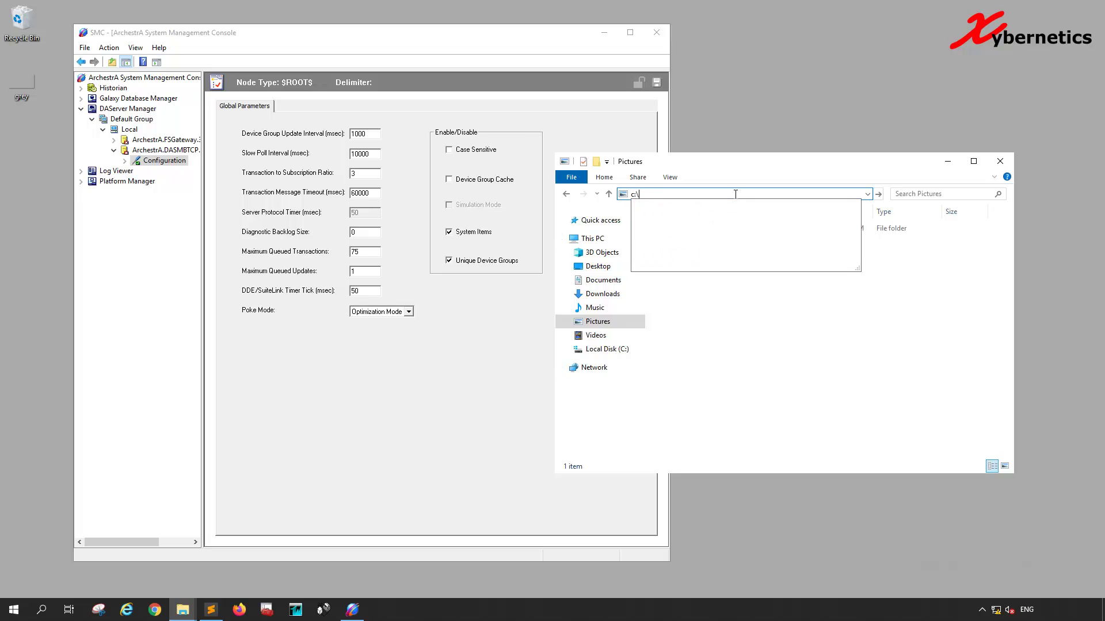
pyautogui.write('programdata')
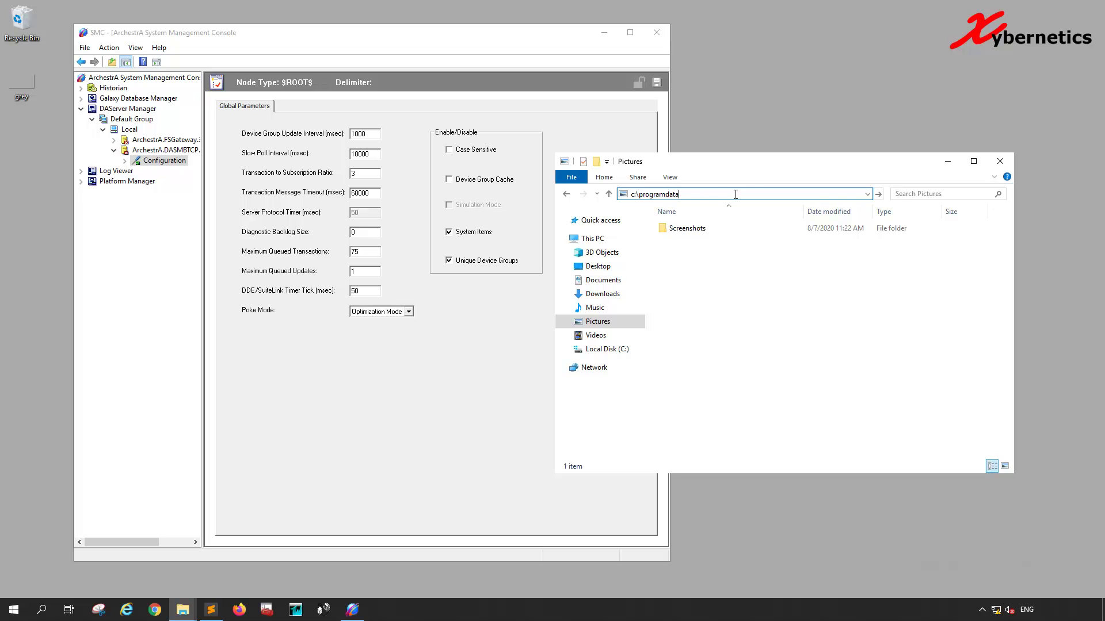
pyautogui.press('Return')
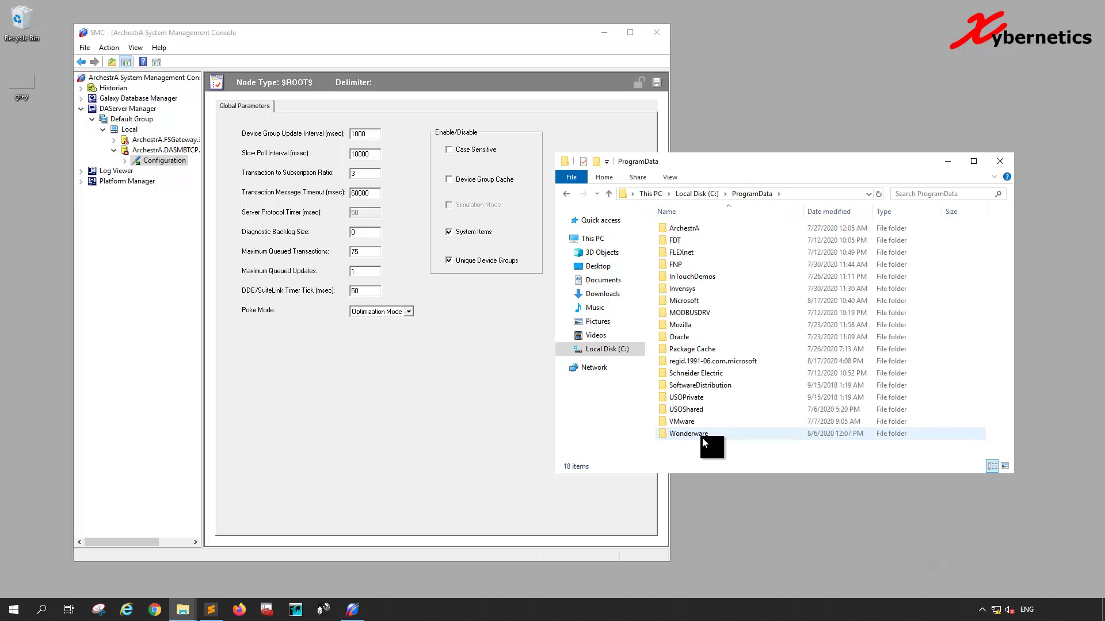
pyautogui.doubleClick(688, 433)
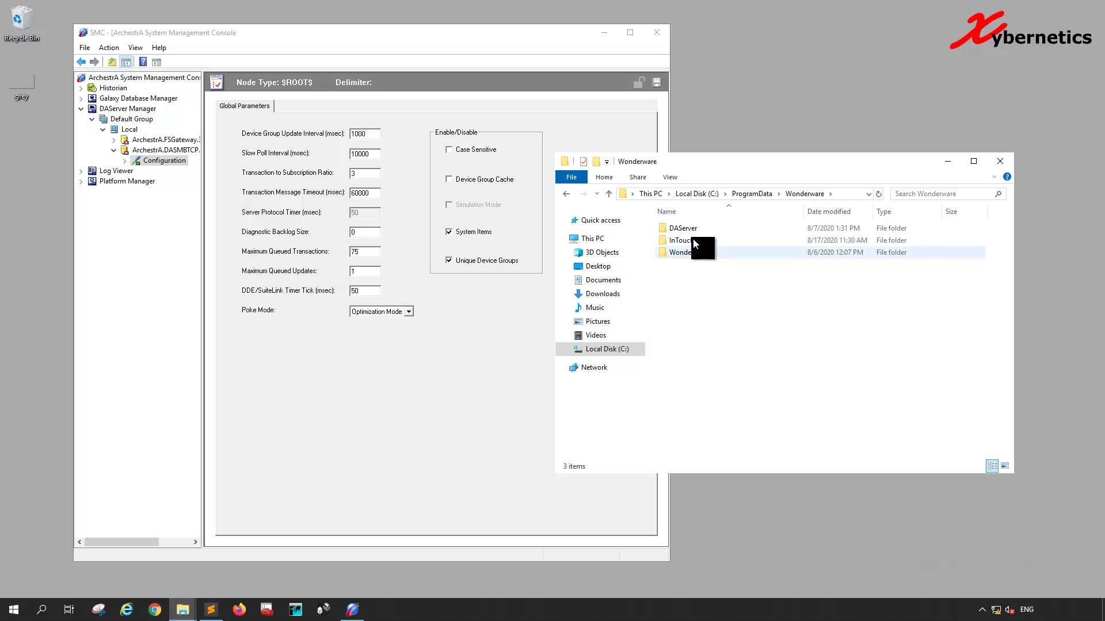
pyautogui.doubleClick(687, 229)
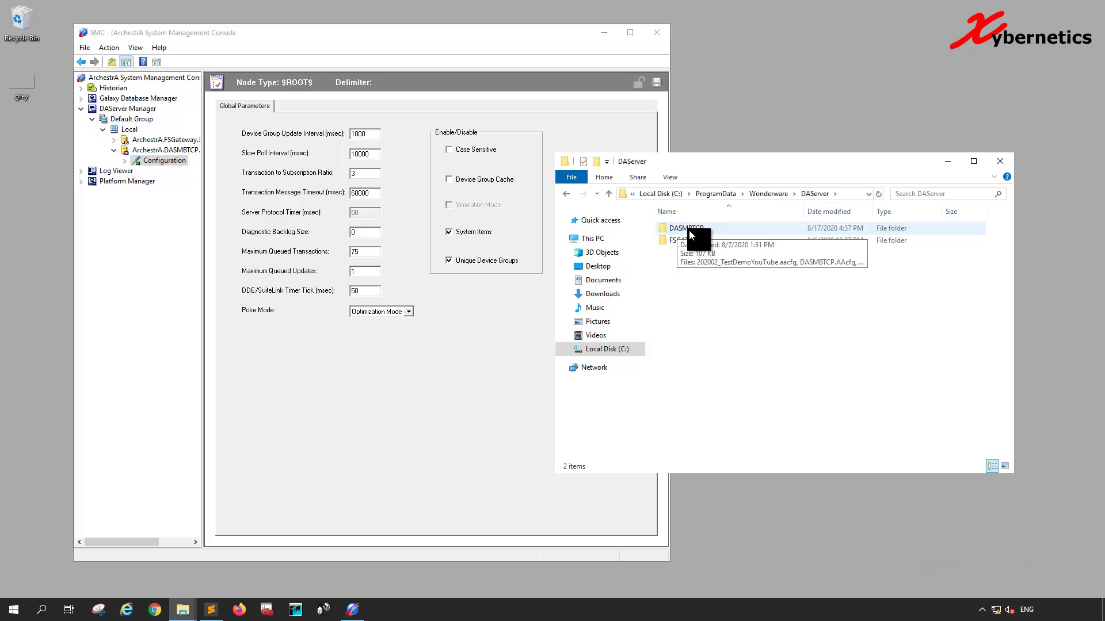
pyautogui.doubleClick(689, 230)
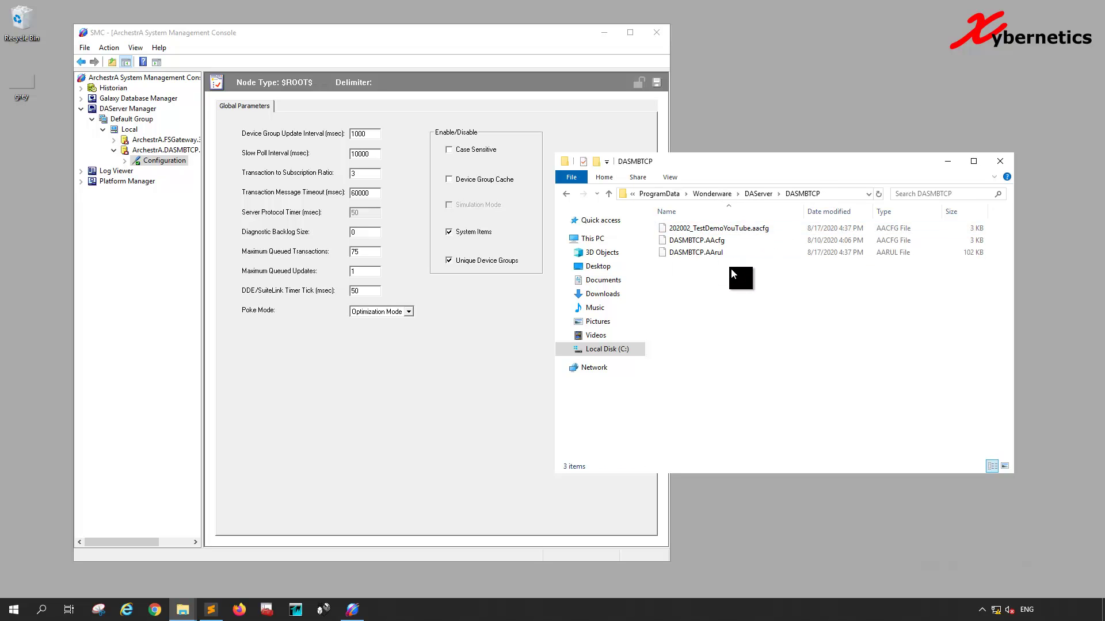
pyautogui.click(740, 229)
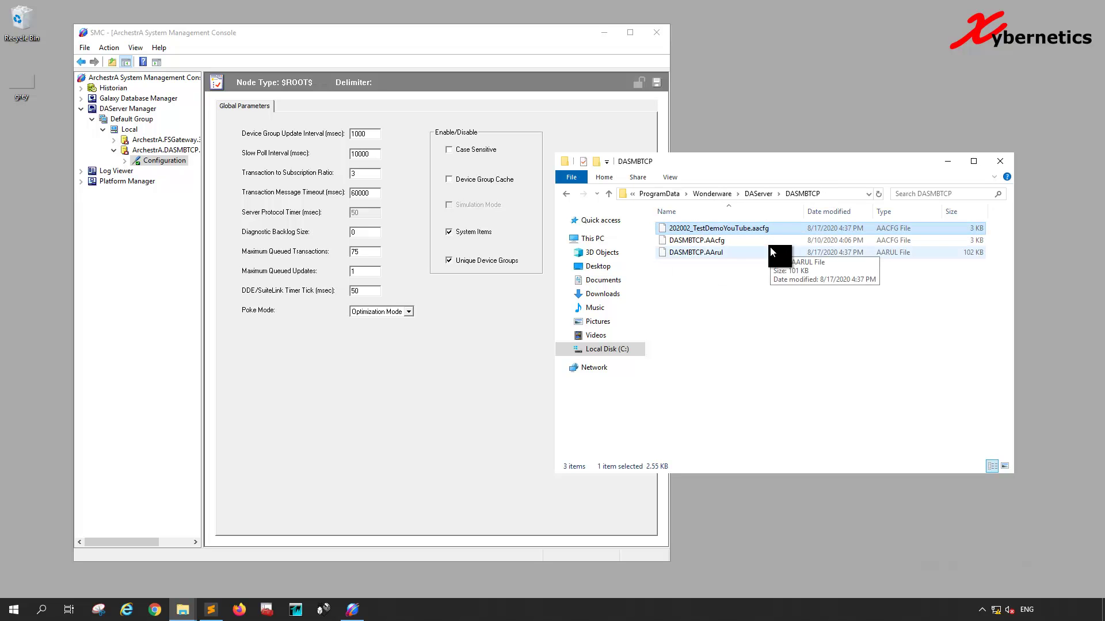
pyautogui.rightClick(732, 230)
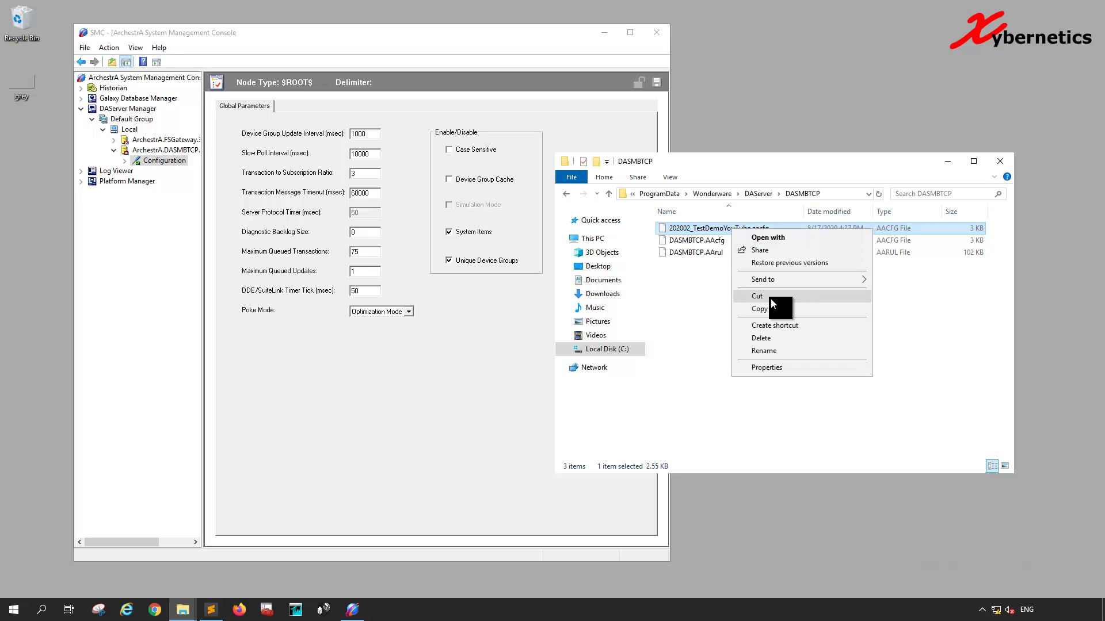
pyautogui.click(771, 299)
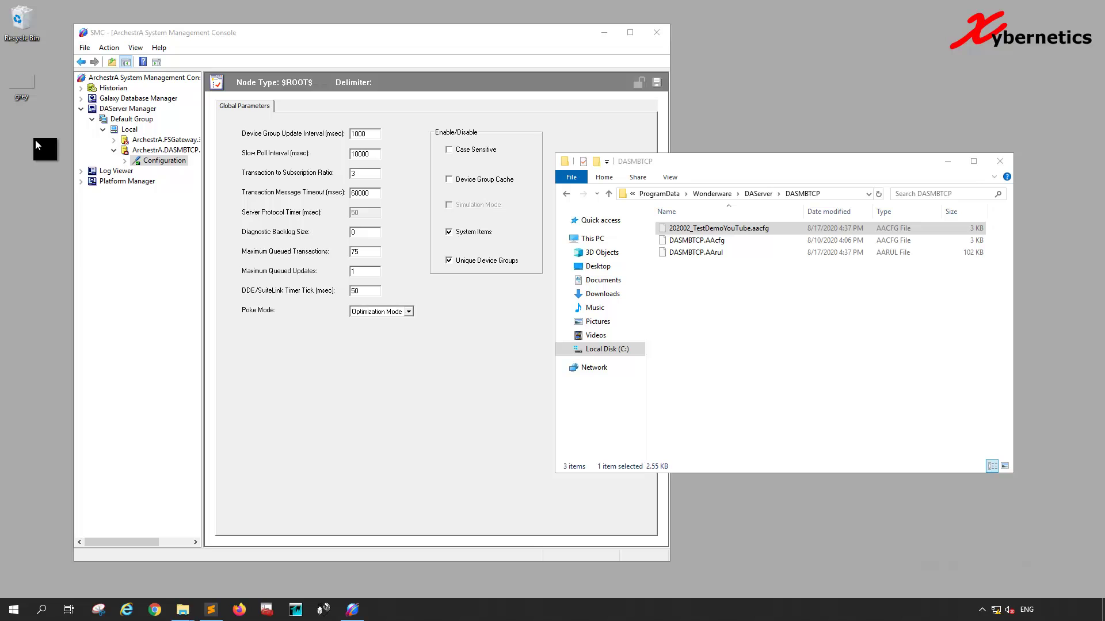
pyautogui.rightClick(36, 139)
pyautogui.click(61, 187)
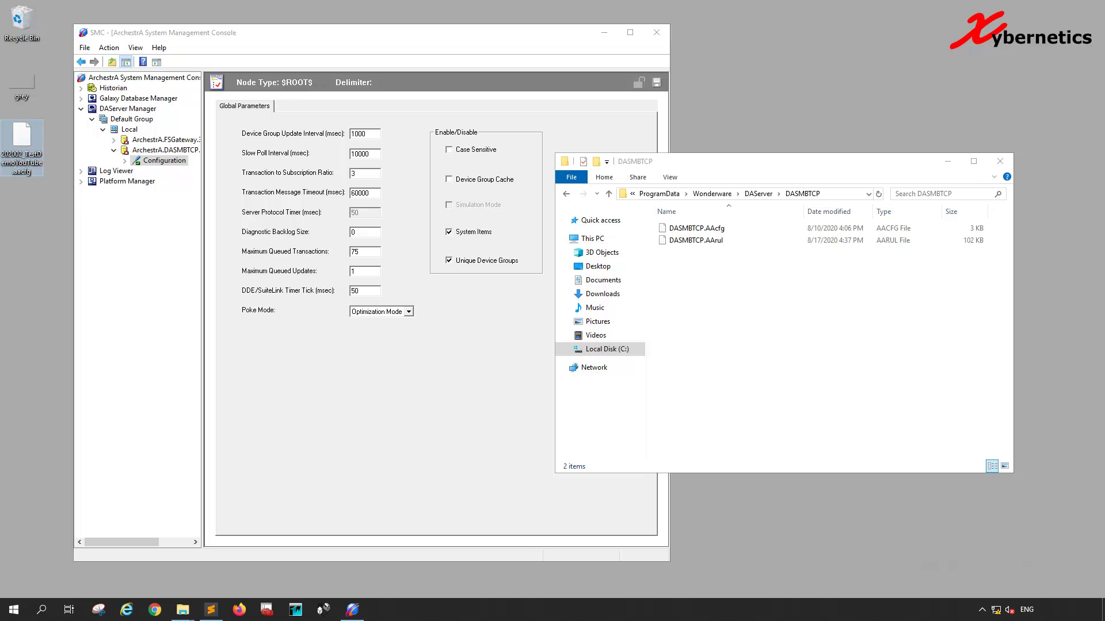
pyautogui.moveTo(17, 180)
pyautogui.click(1002, 162)
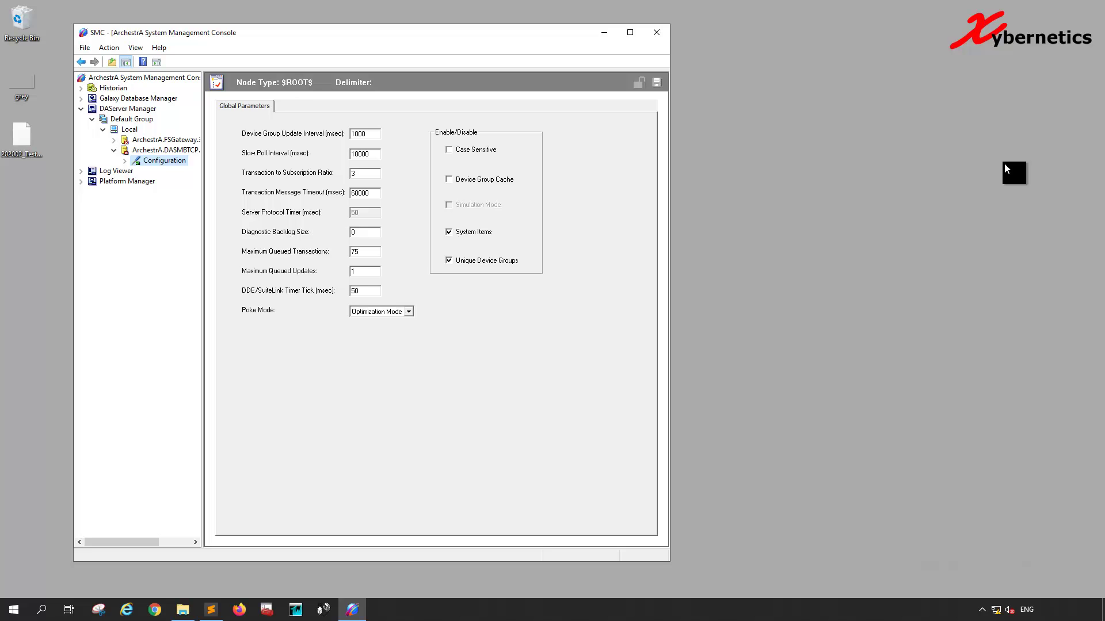
# Select the backup file on the desktop and open a File Explorer window beside the console
pyautogui.click(726, 300)
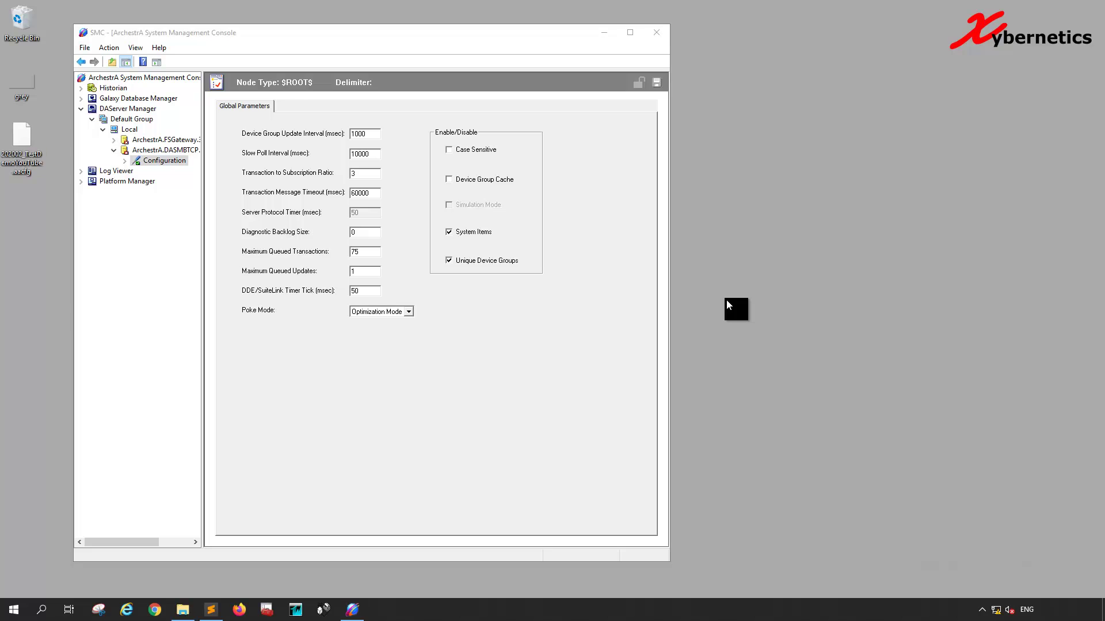
pyautogui.click(586, 367)
pyautogui.click(684, 342)
pyautogui.click(182, 609)
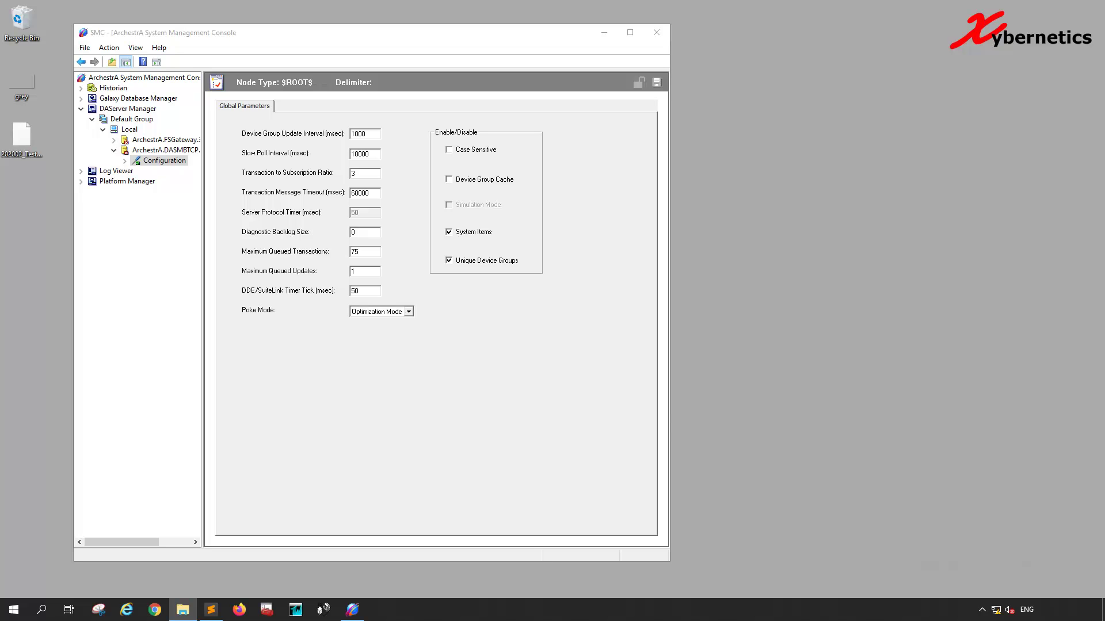
pyautogui.moveTo(762, 121); pyautogui.dragTo(806, 122)
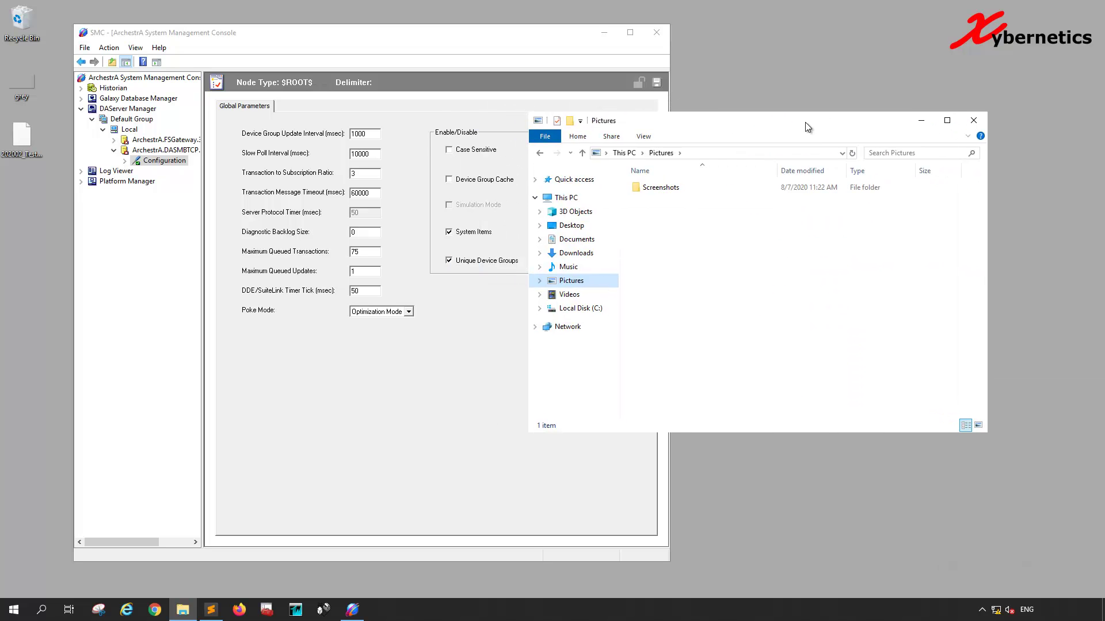
# Navigate Explorer to C:\ProgramData\Wonderware\DAServer\DASMBTCP and reposition the window
pyautogui.click(713, 153)
pyautogui.write('c:\\')
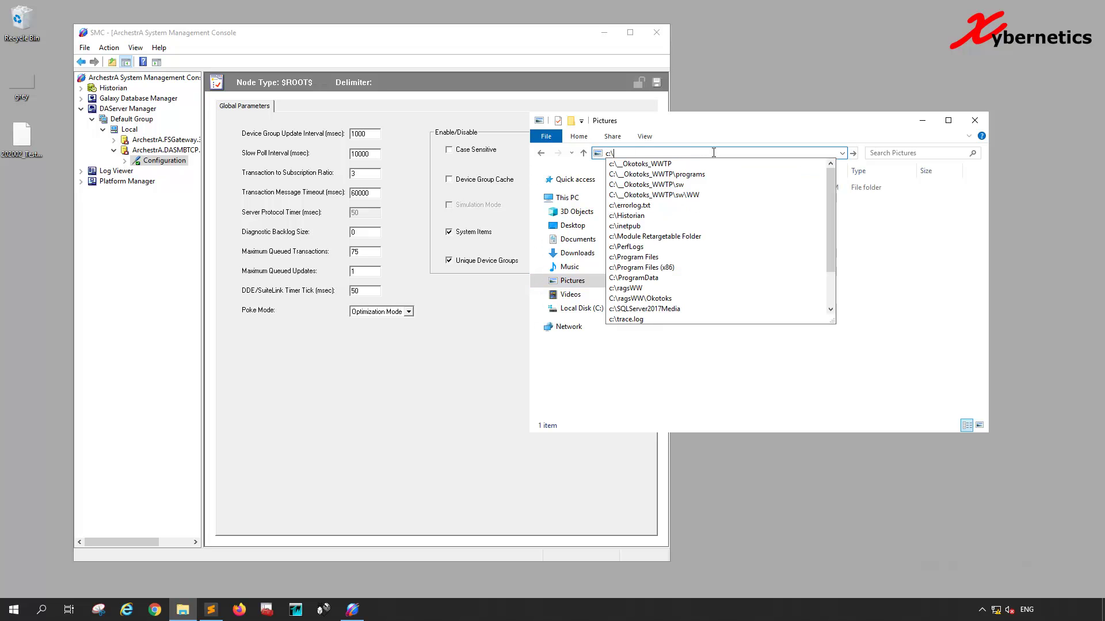
pyautogui.write('programdata')
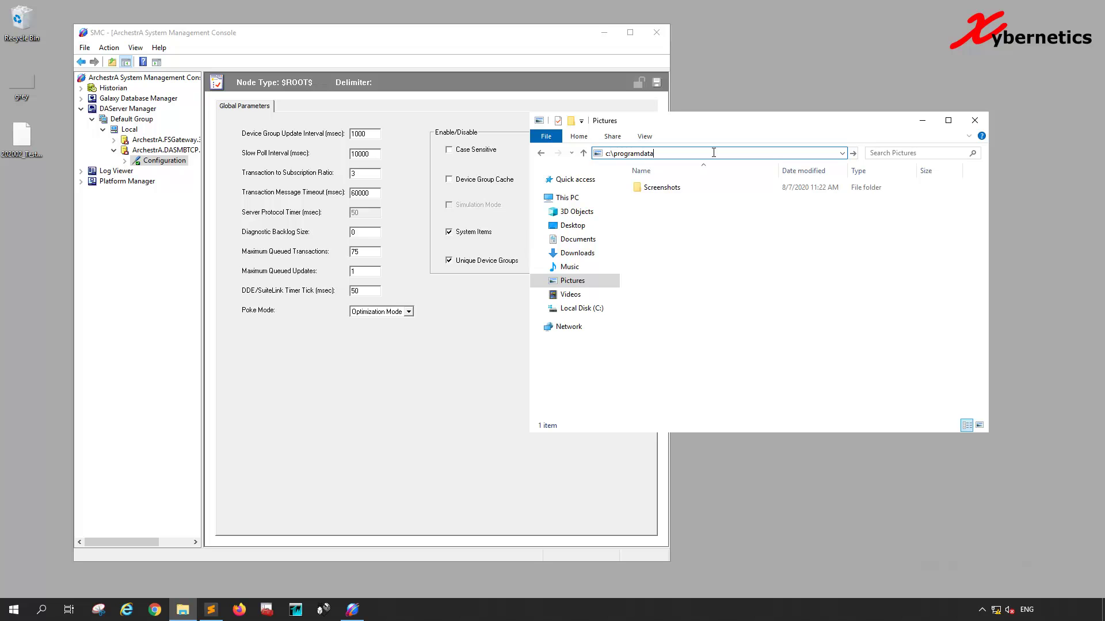
pyautogui.press('Return')
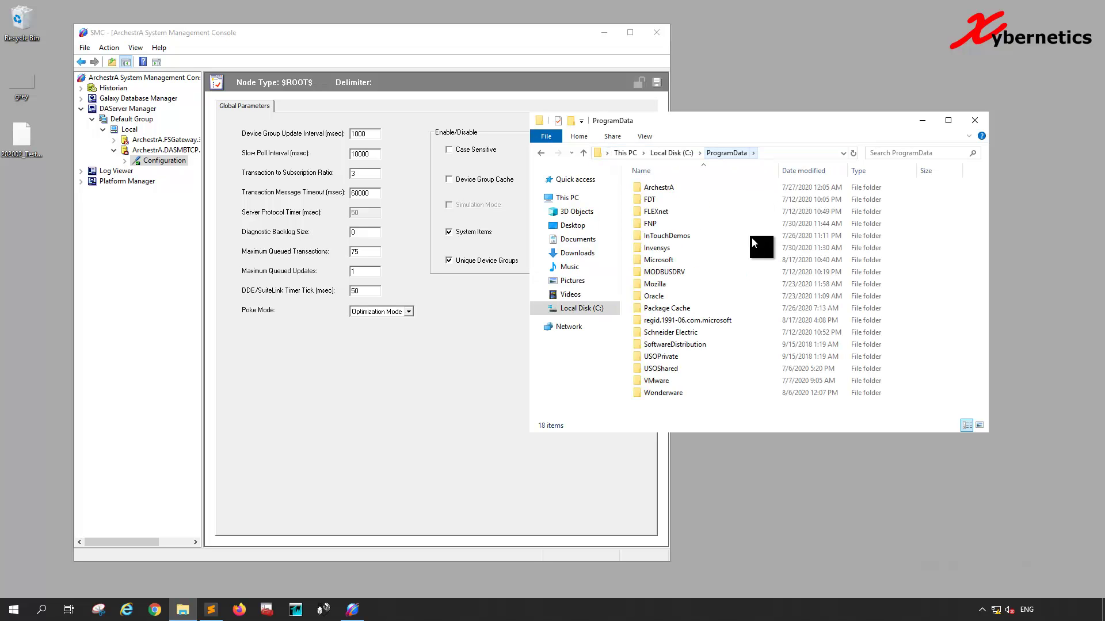
pyautogui.click(666, 397)
pyautogui.doubleClick(665, 396)
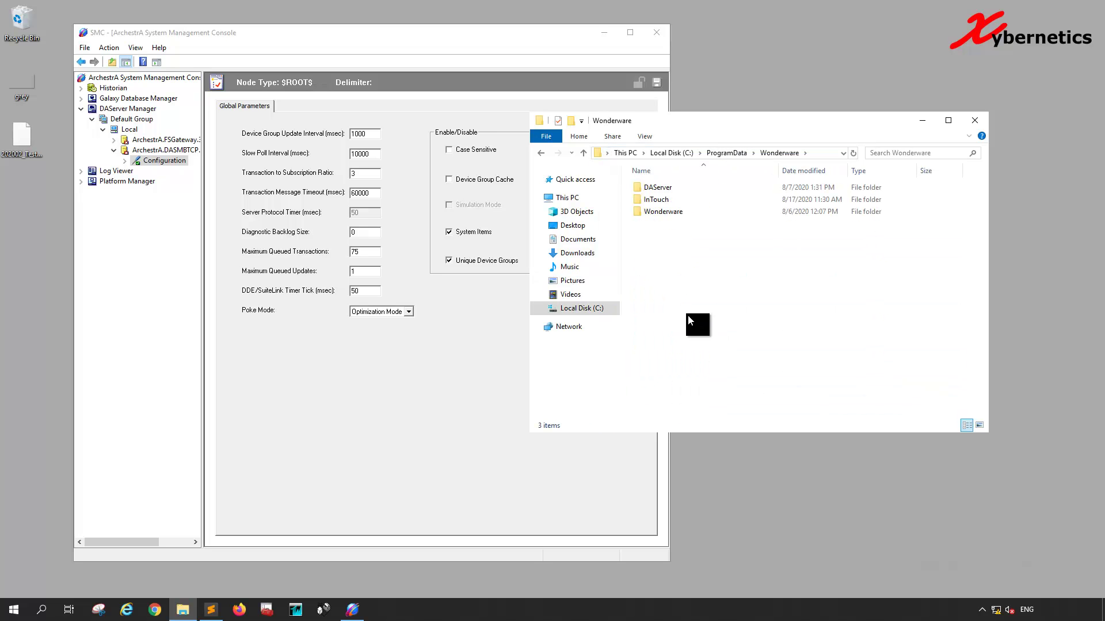
pyautogui.doubleClick(664, 186)
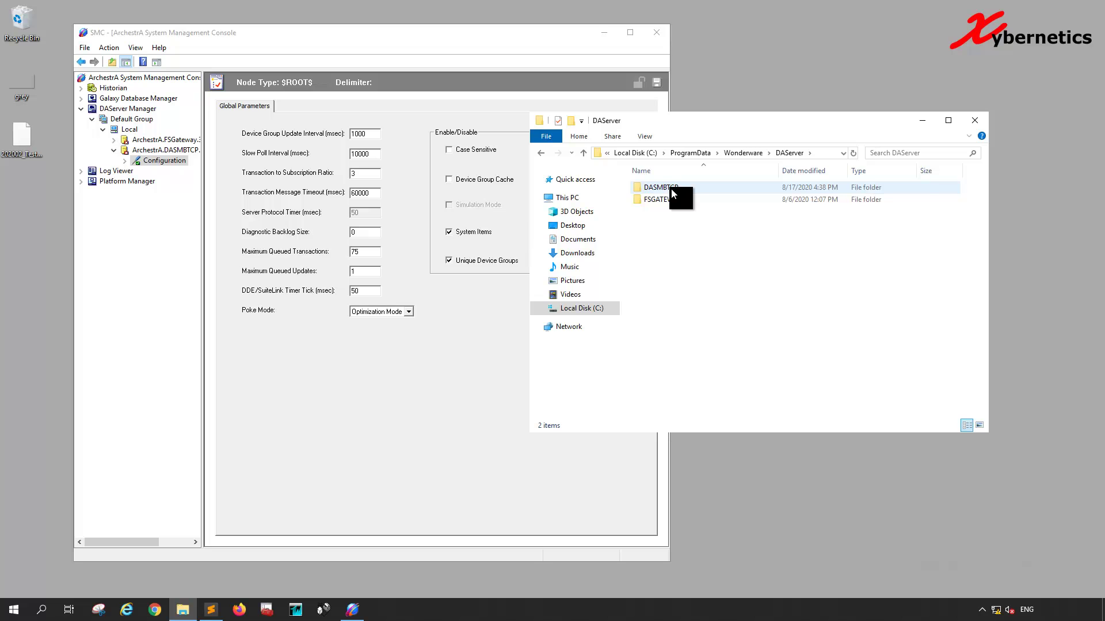
pyautogui.doubleClick(670, 190)
pyautogui.moveTo(760, 123); pyautogui.dragTo(808, 196)
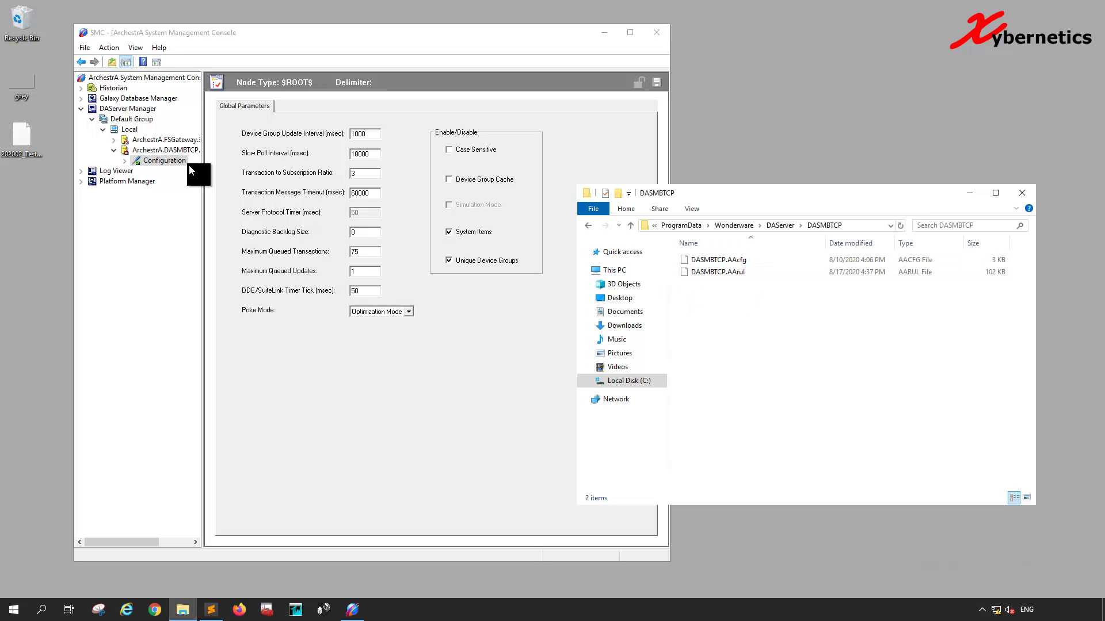
pyautogui.click(172, 161)
pyautogui.rightClick(171, 160)
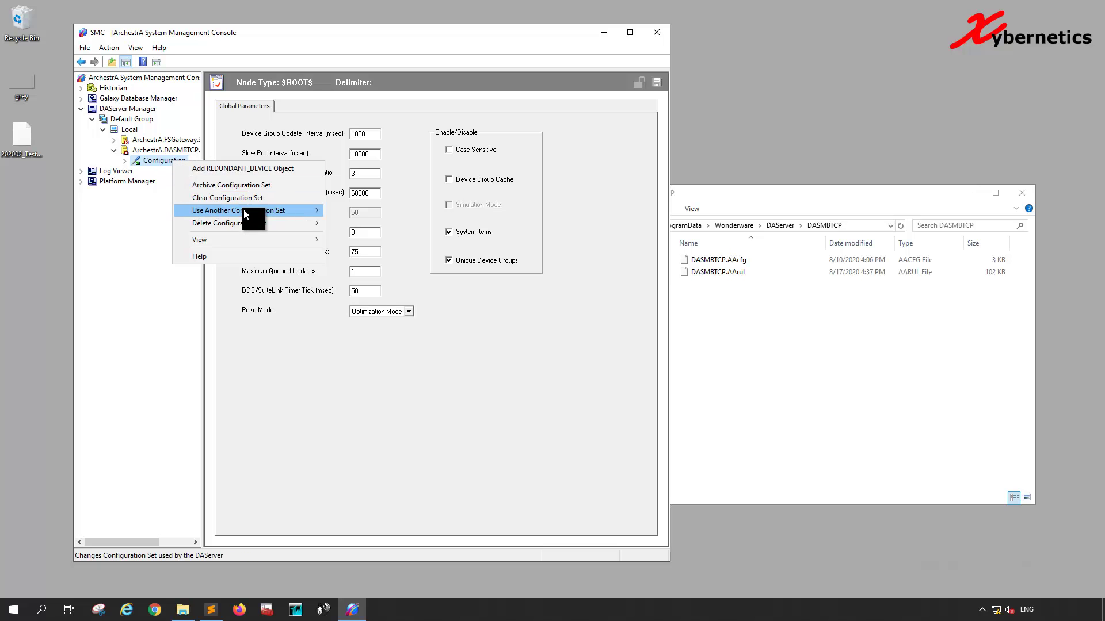
pyautogui.moveTo(248, 210)
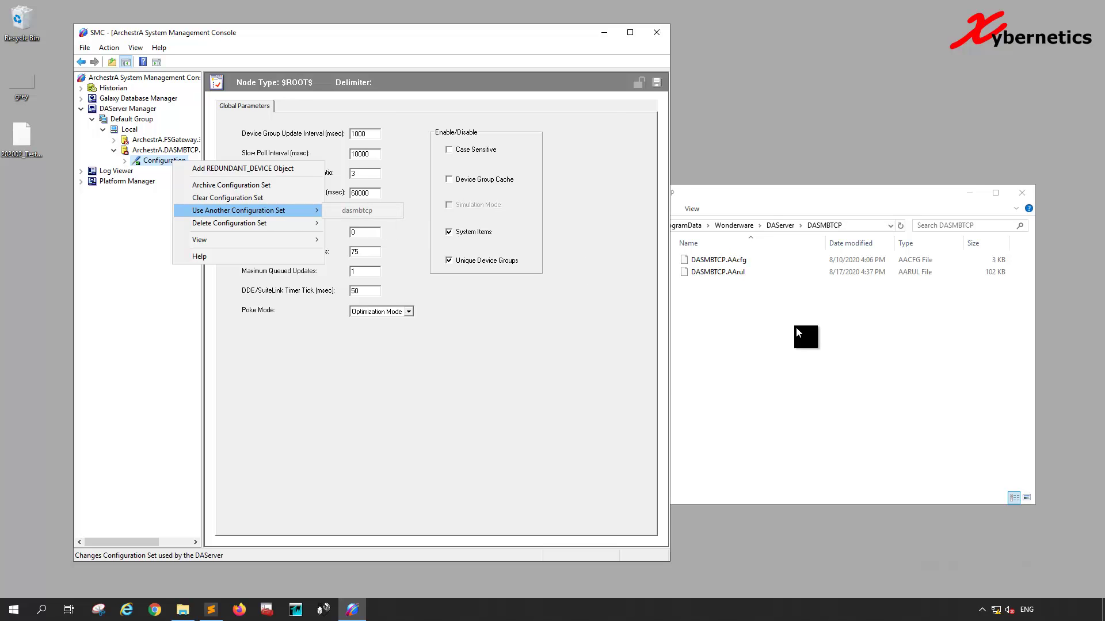
pyautogui.click(753, 329)
# Duplicate the desktop .aacfg backup, rename the copy, and drag it into the DASMBTCP folder
pyautogui.click(14, 144)
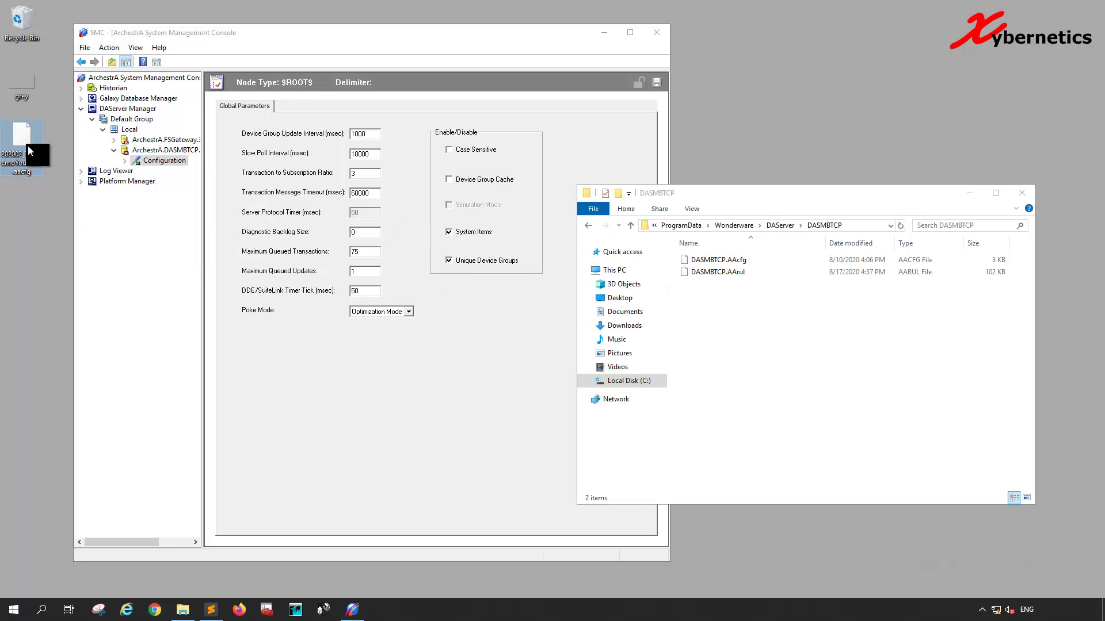
pyautogui.hotkey('ctrl', 'v')
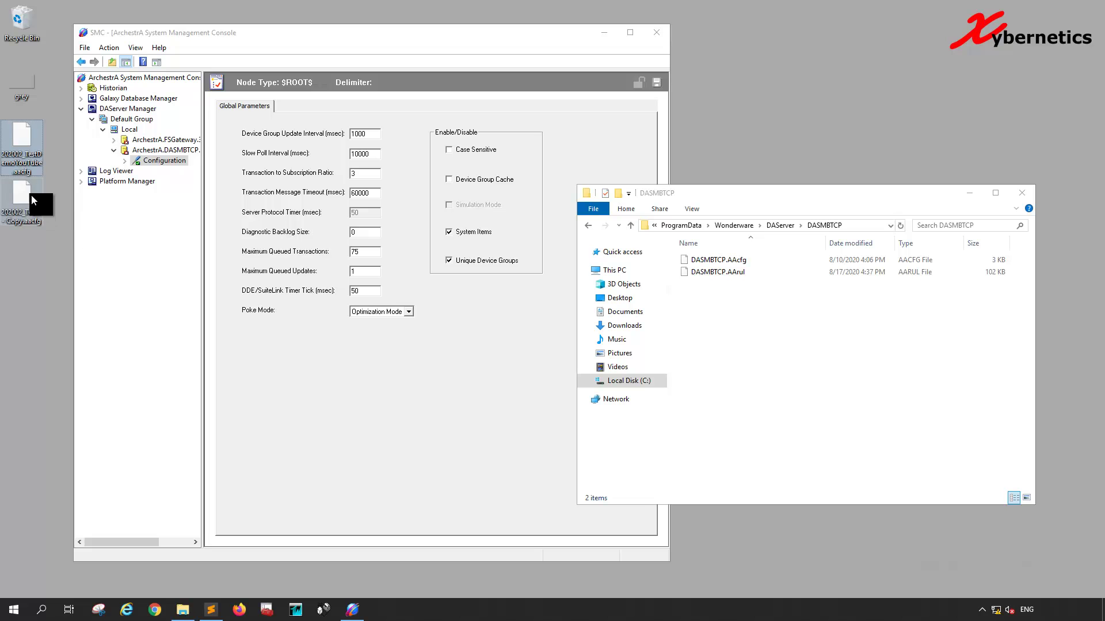
pyautogui.click(20, 210)
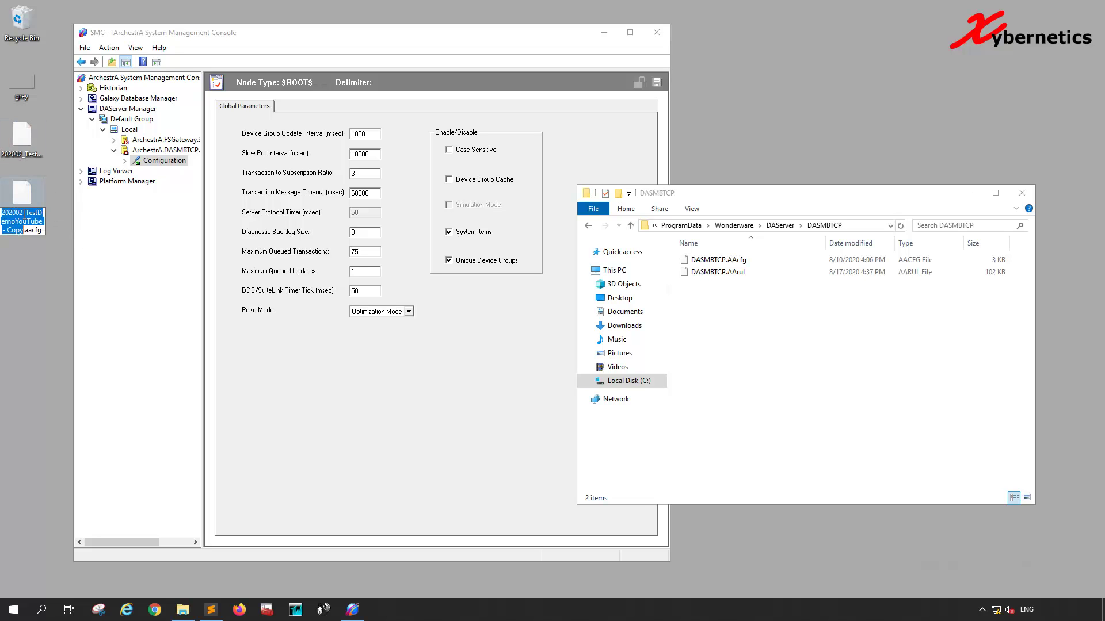
pyautogui.moveTo(26, 213); pyautogui.dragTo(25, 230)
pyautogui.write('Test2')
pyautogui.press('Return')
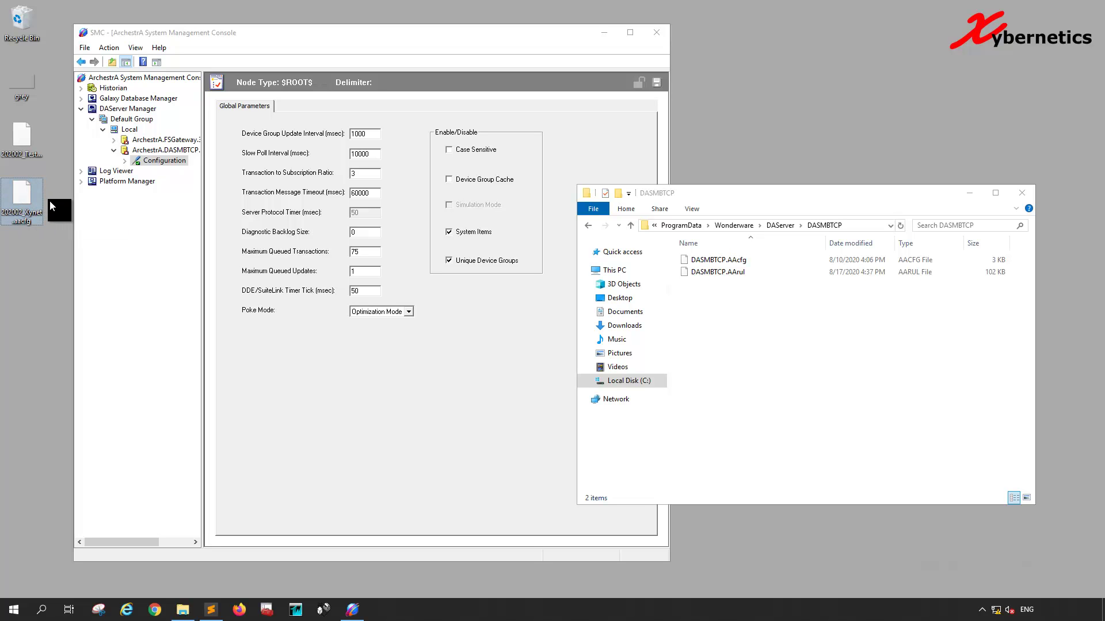
pyautogui.moveTo(642, 312); pyautogui.dragTo(741, 316)
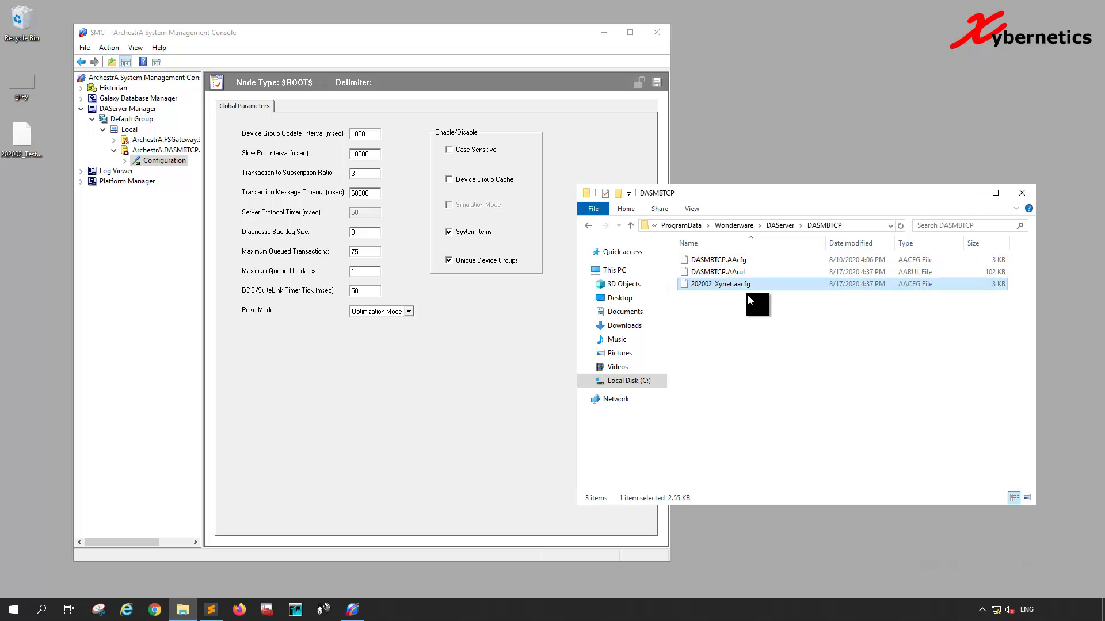
# Switch DASMBTCP to the 202002_xynet set through Use Another Configuration Set
pyautogui.rightClick(157, 159)
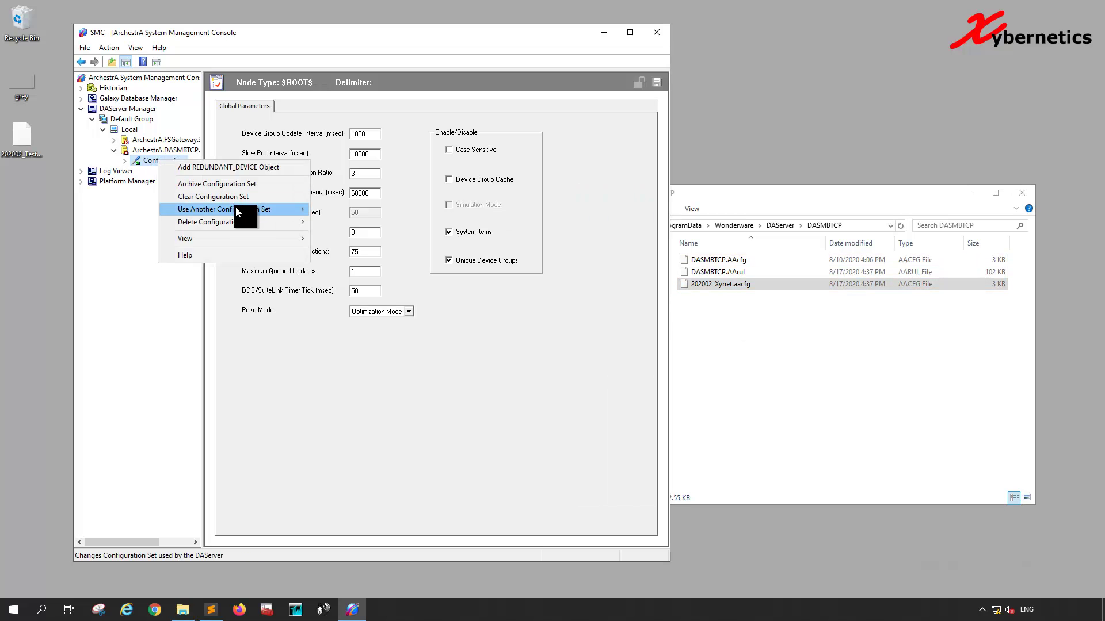
pyautogui.moveTo(305, 214)
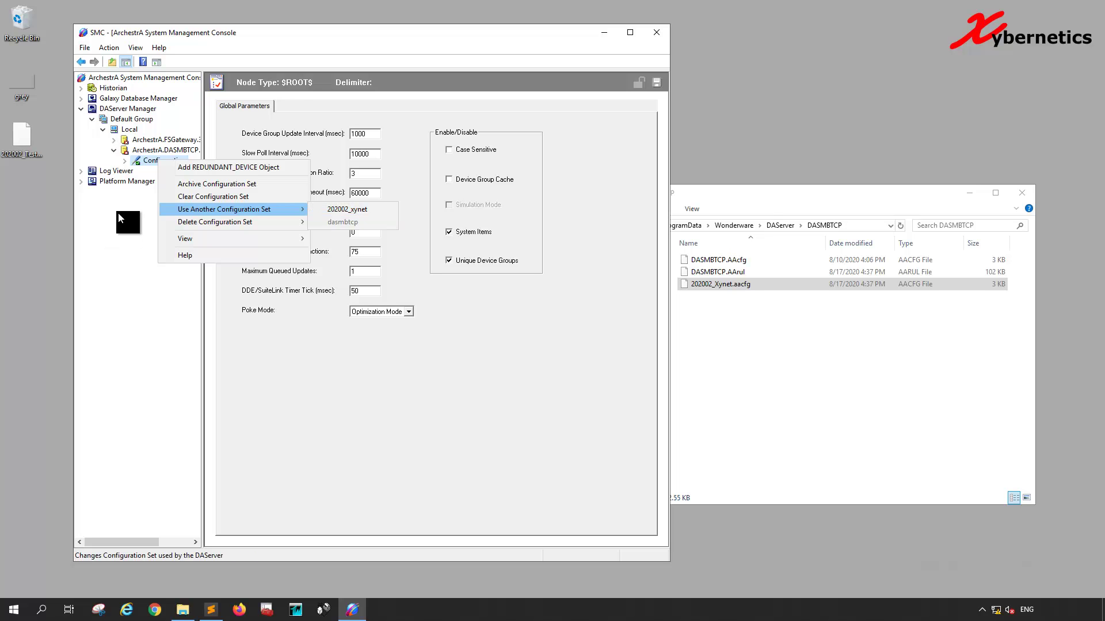
pyautogui.click(365, 210)
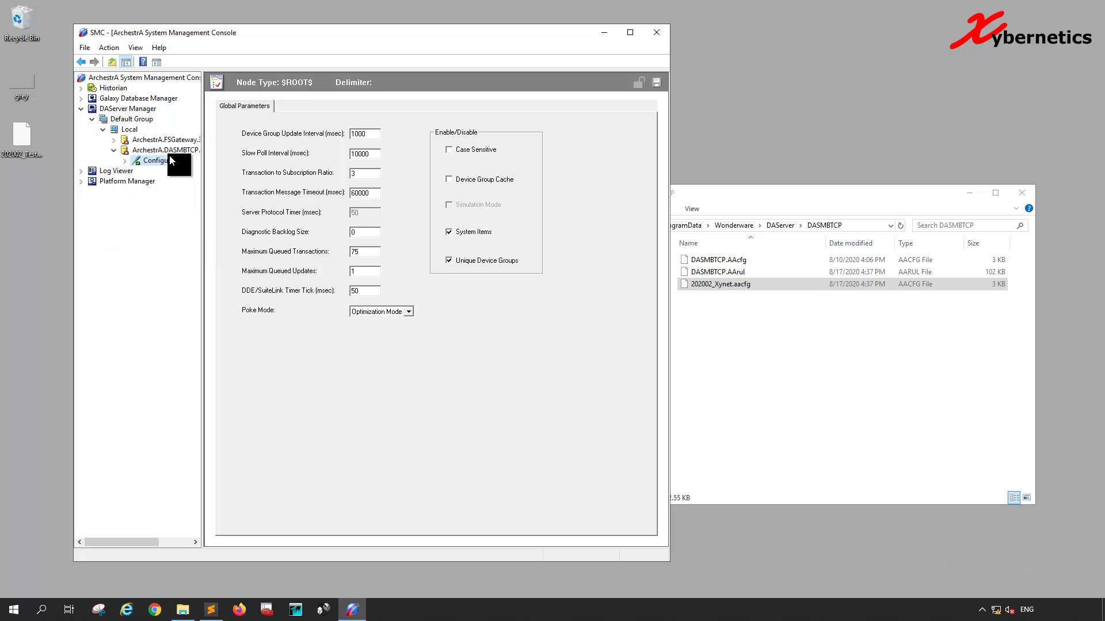
pyautogui.click(755, 329)
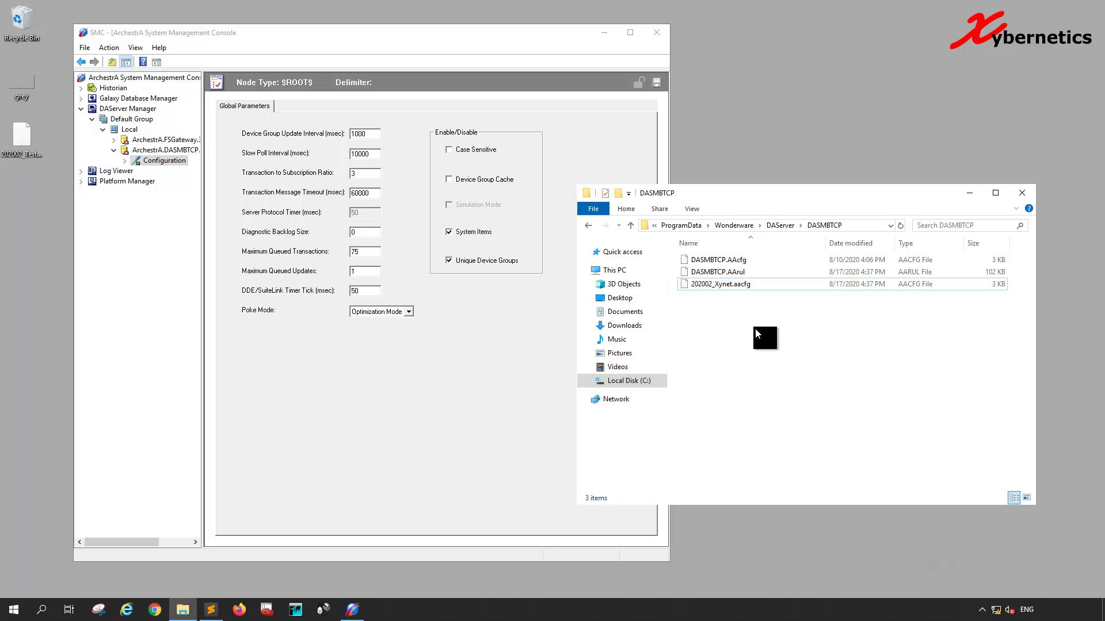